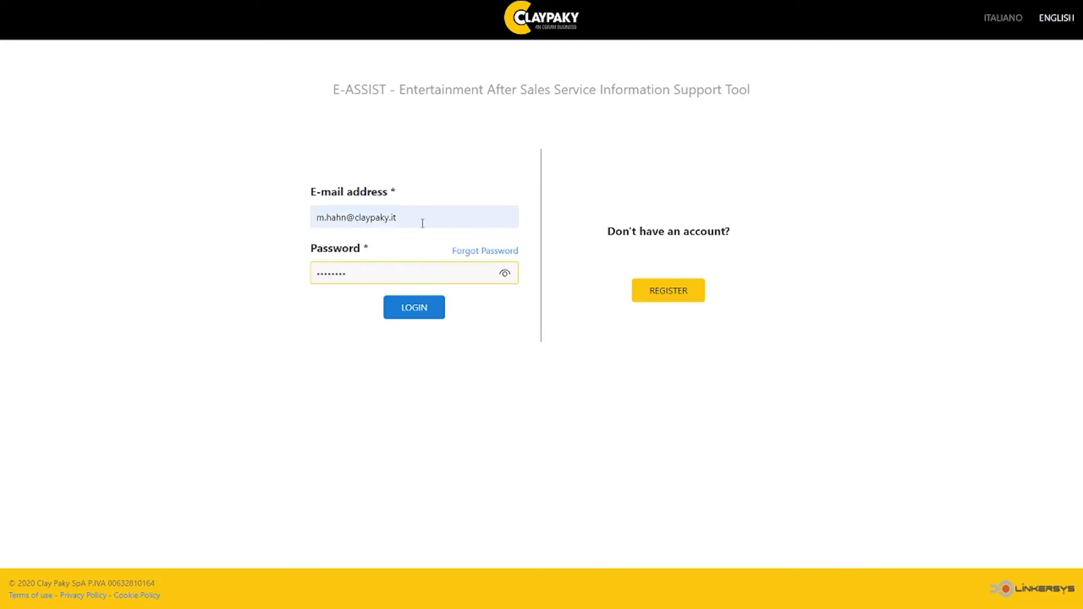
Log in, page through the category carousel and open the LED-based moving lights category.
click(417, 314)
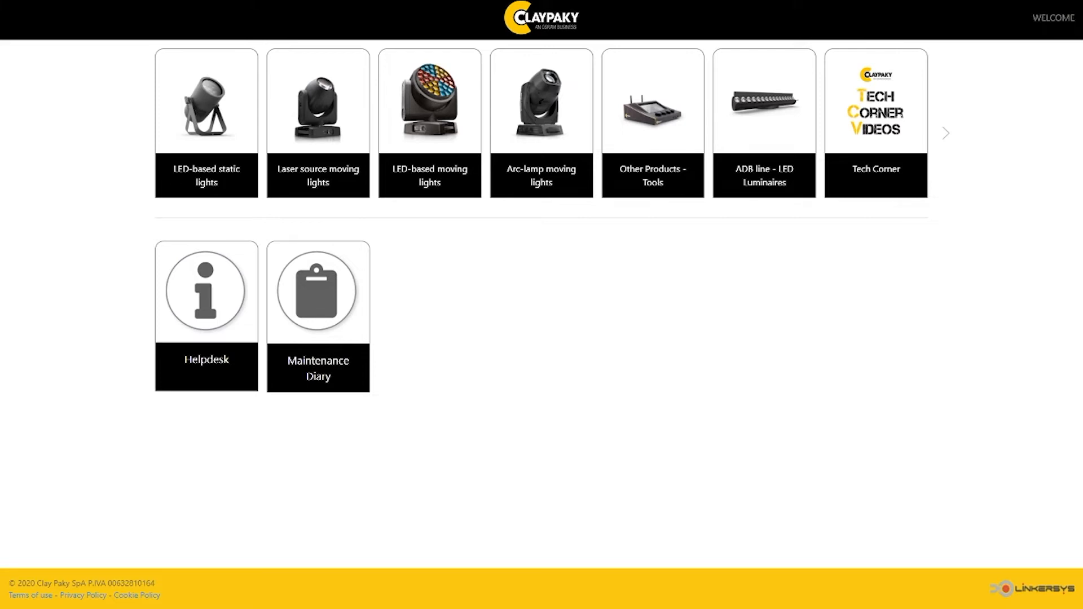
click(947, 135)
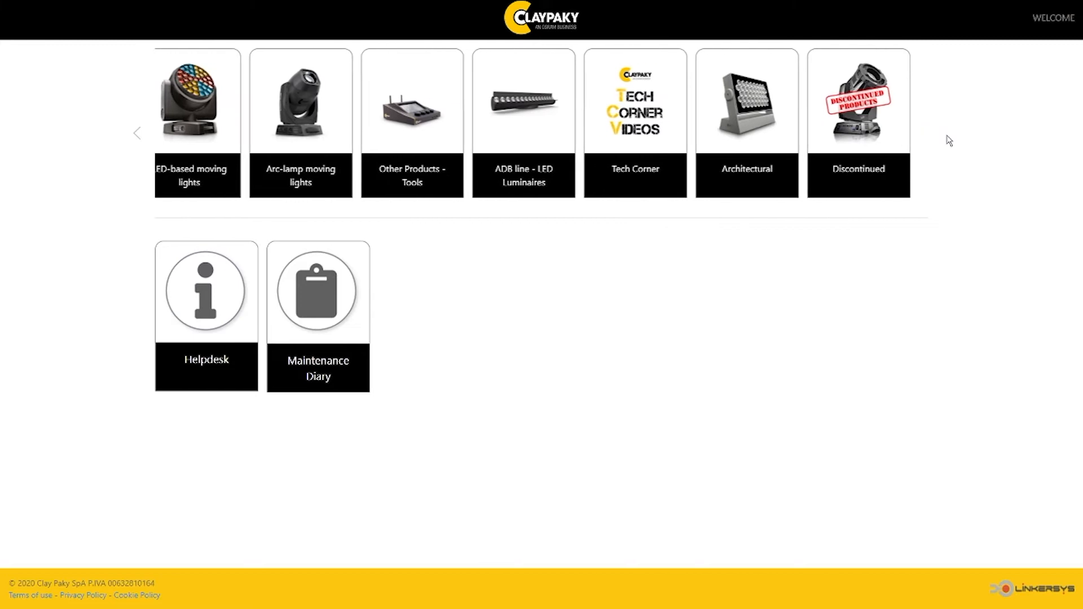
click(138, 134)
click(415, 85)
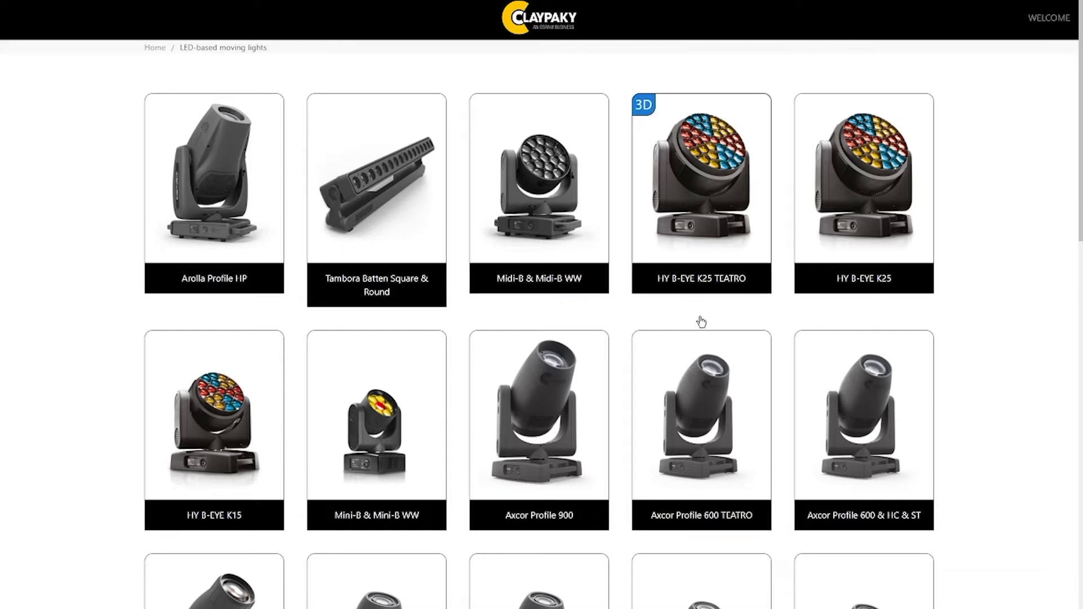
Open the HY B-EYE K25 page and expand its technical documents and accessories sections.
click(851, 176)
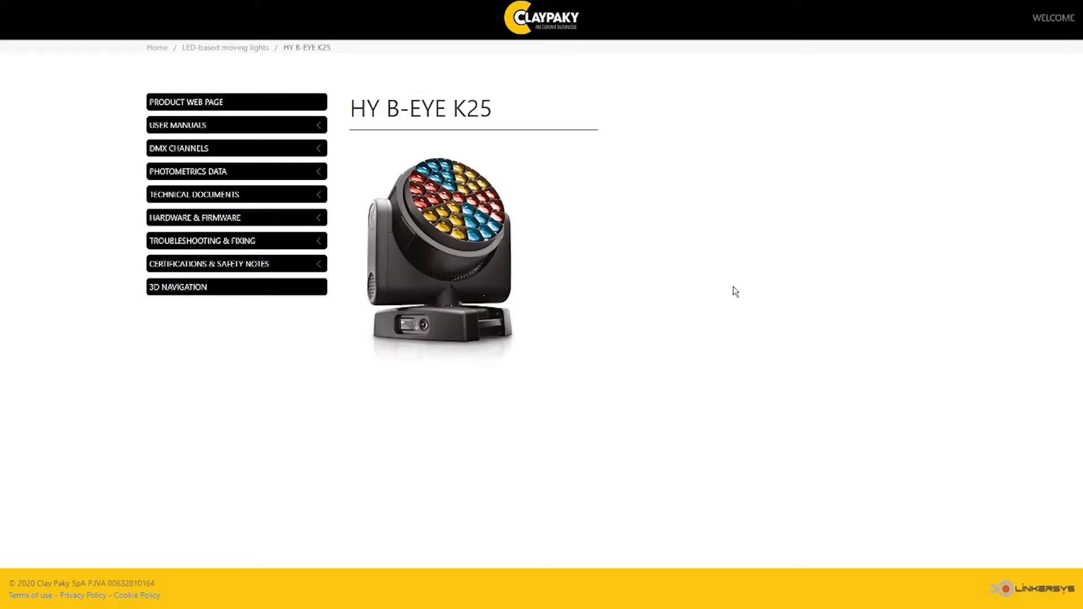
click(276, 194)
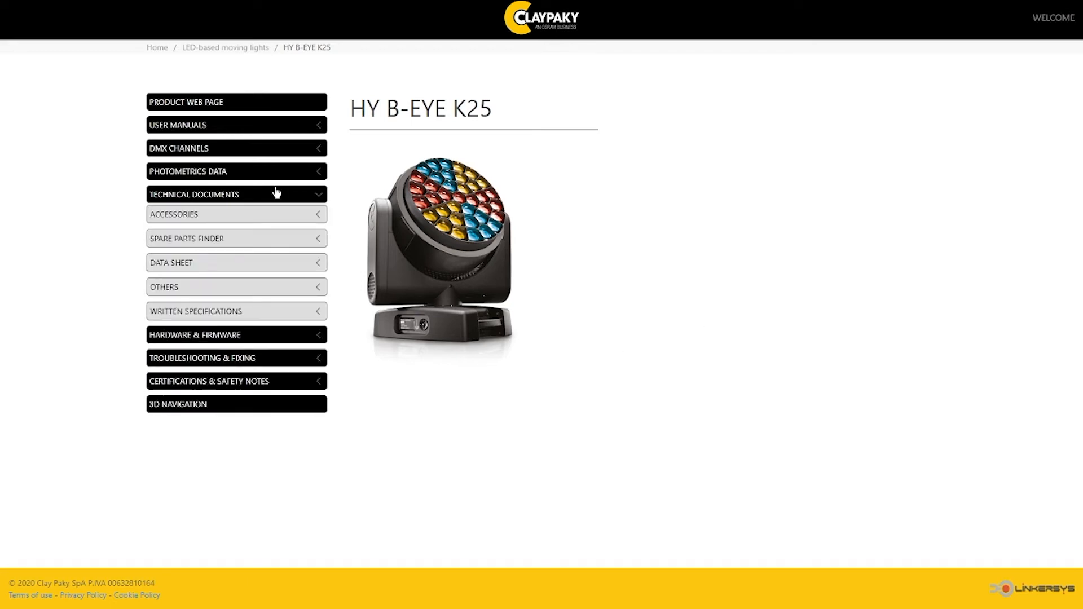
click(317, 214)
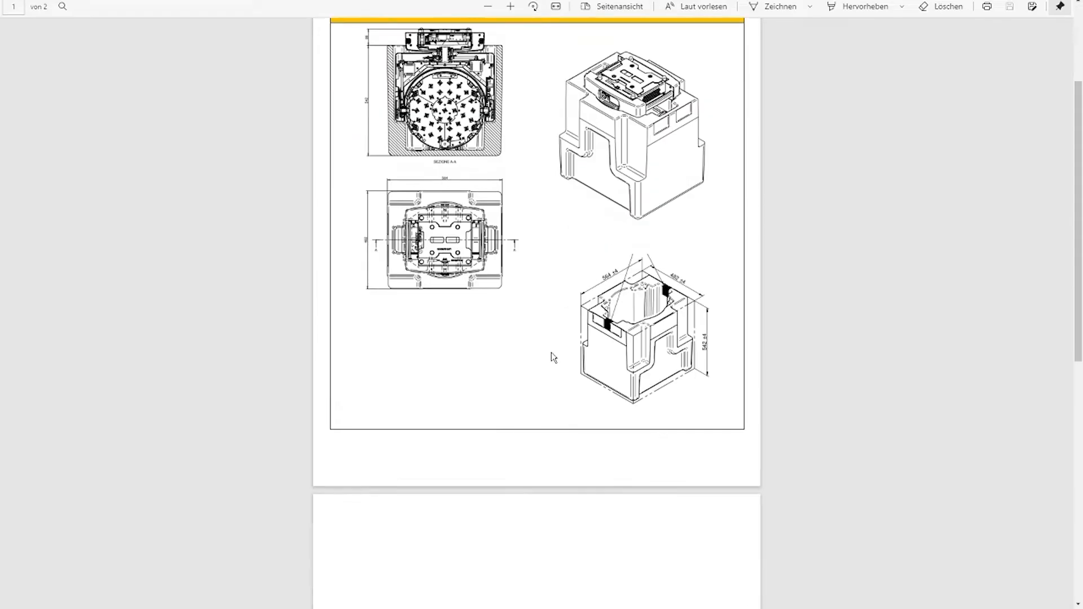
scroll(551, 358, down, 2)
scroll(274, 355, down, 3)
scroll(277, 354, down, 2)
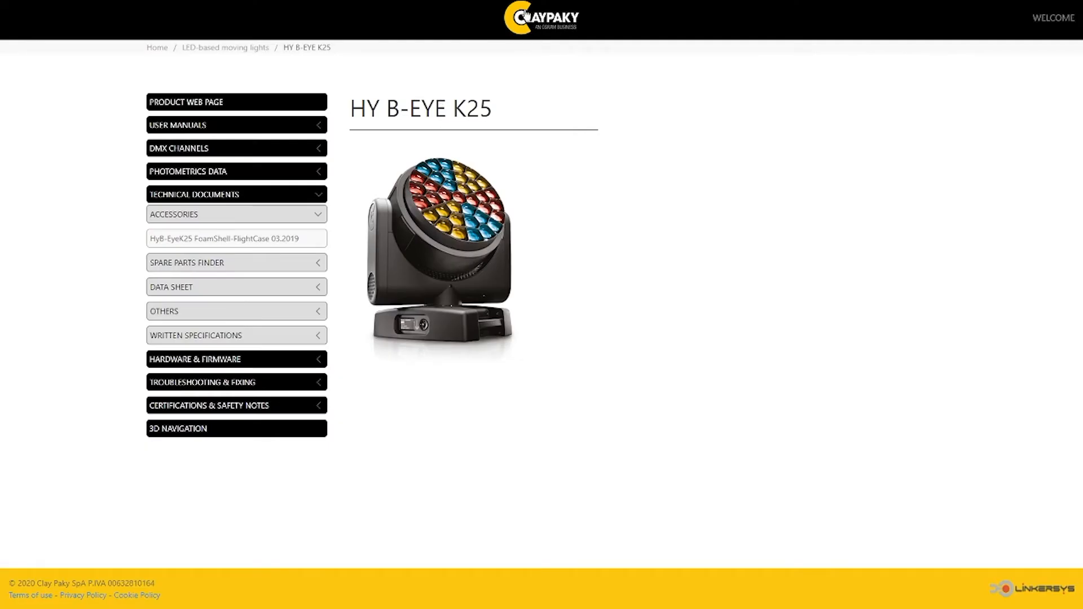
From the home dashboard, view the Xtylos page under Laser source moving lights, then return home.
click(555, 20)
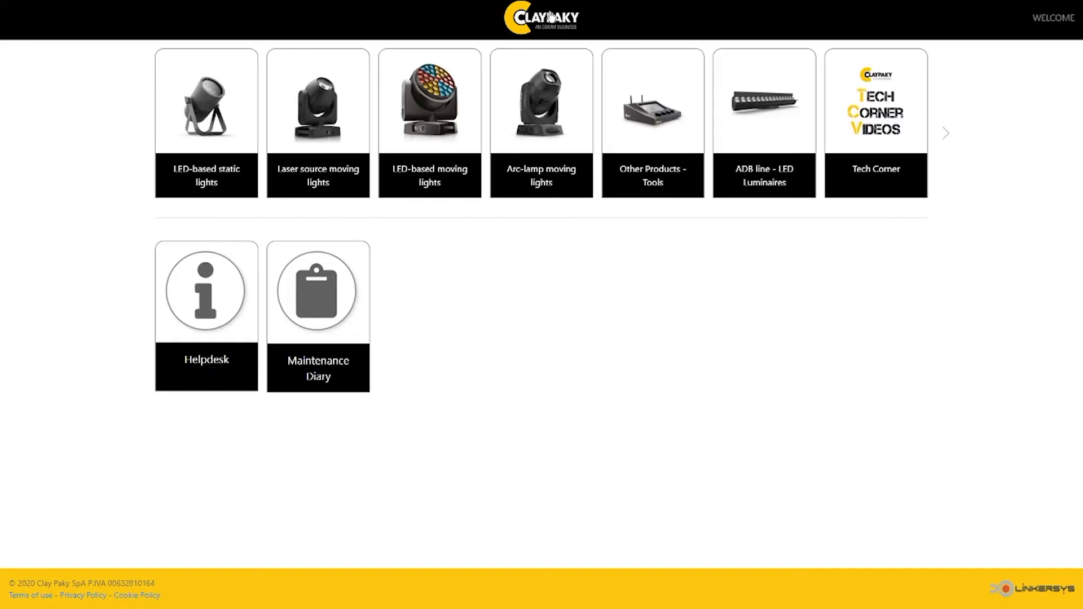
click(331, 115)
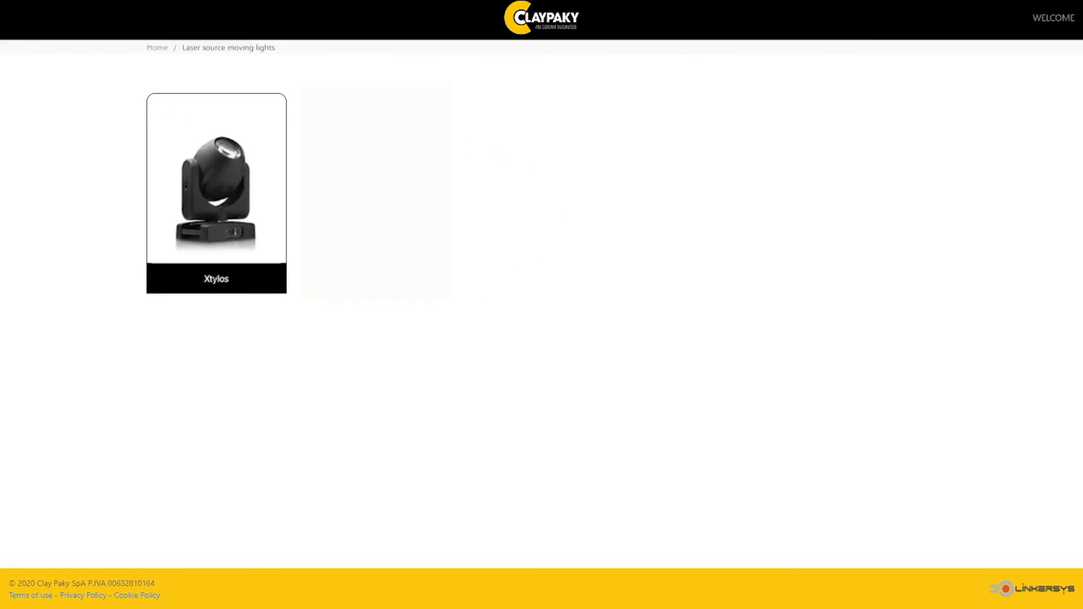
click(228, 188)
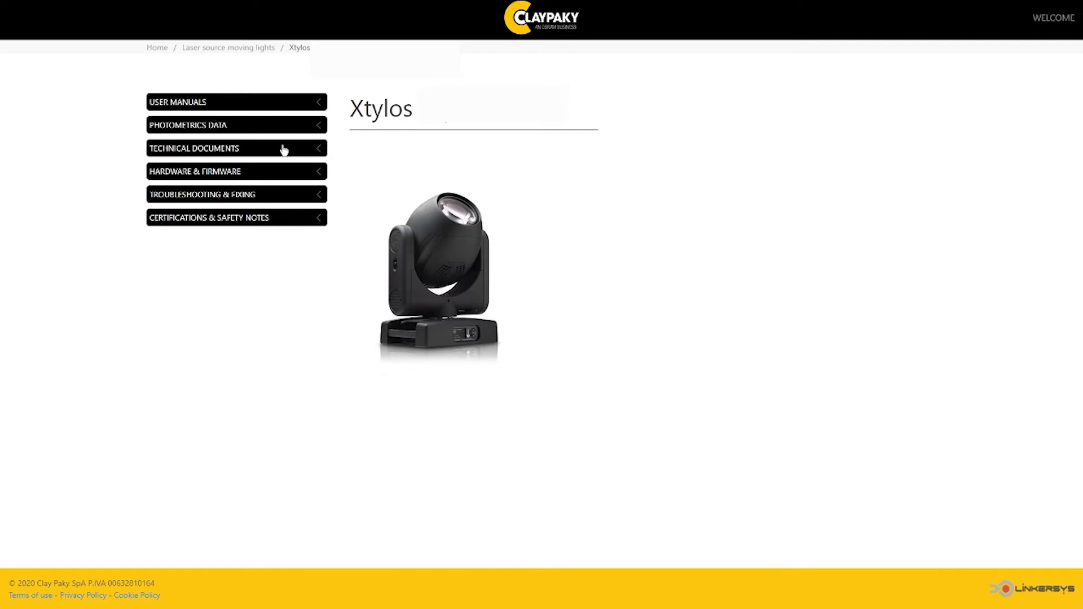
key(alt+Left)
click(537, 19)
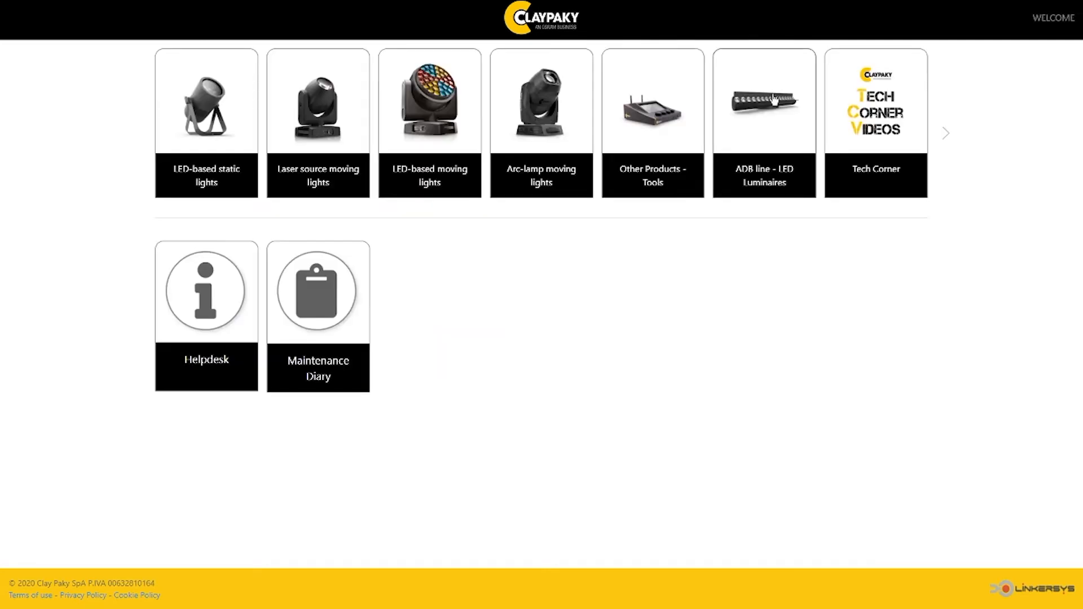
click(900, 124)
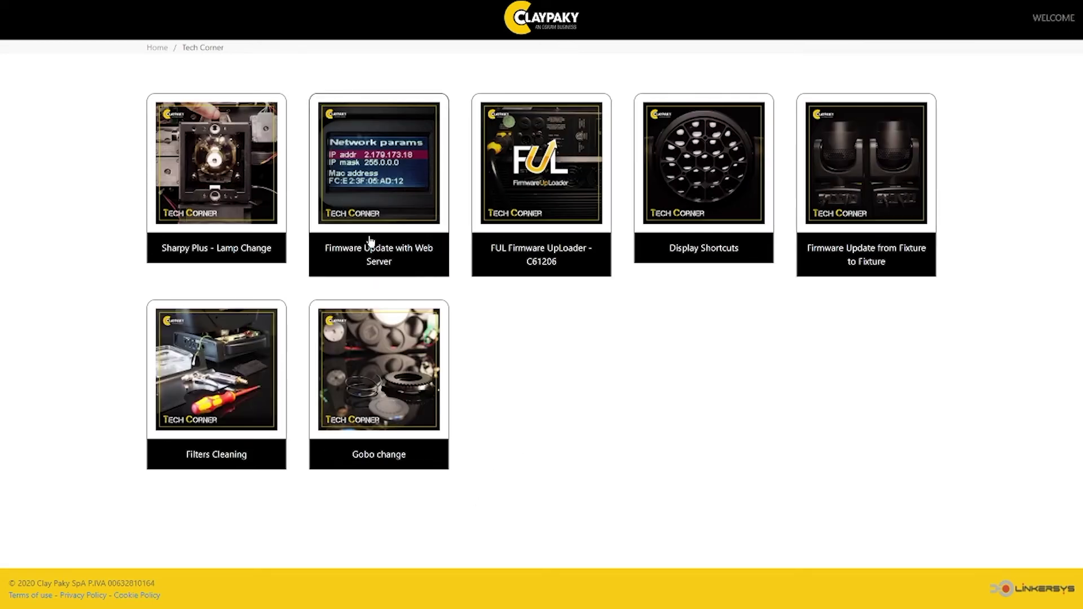
click(208, 159)
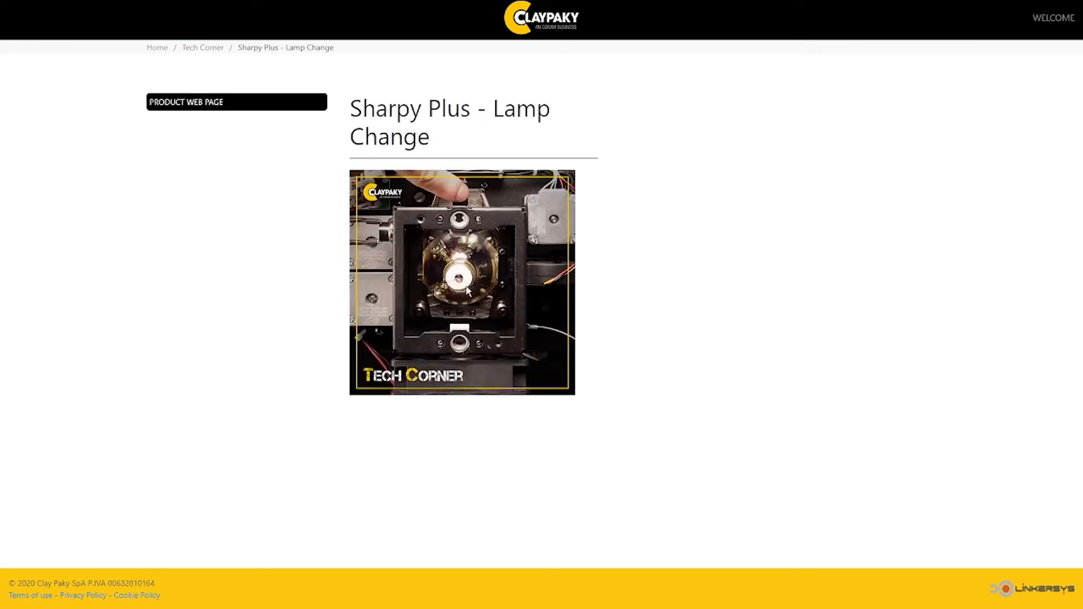
click(779, 179)
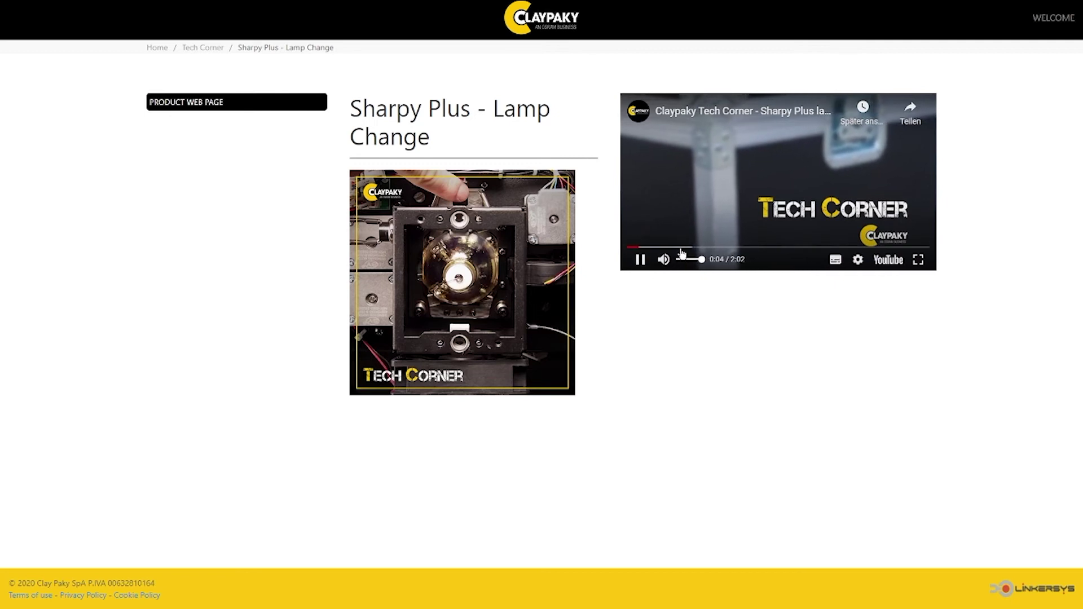
drag(688, 247, 734, 247)
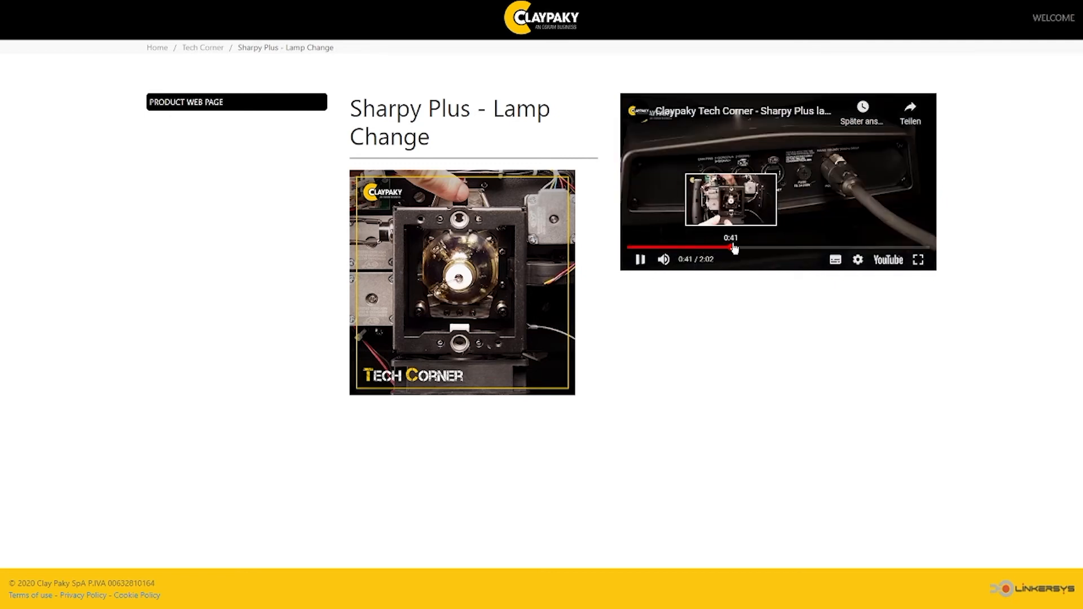
click(544, 37)
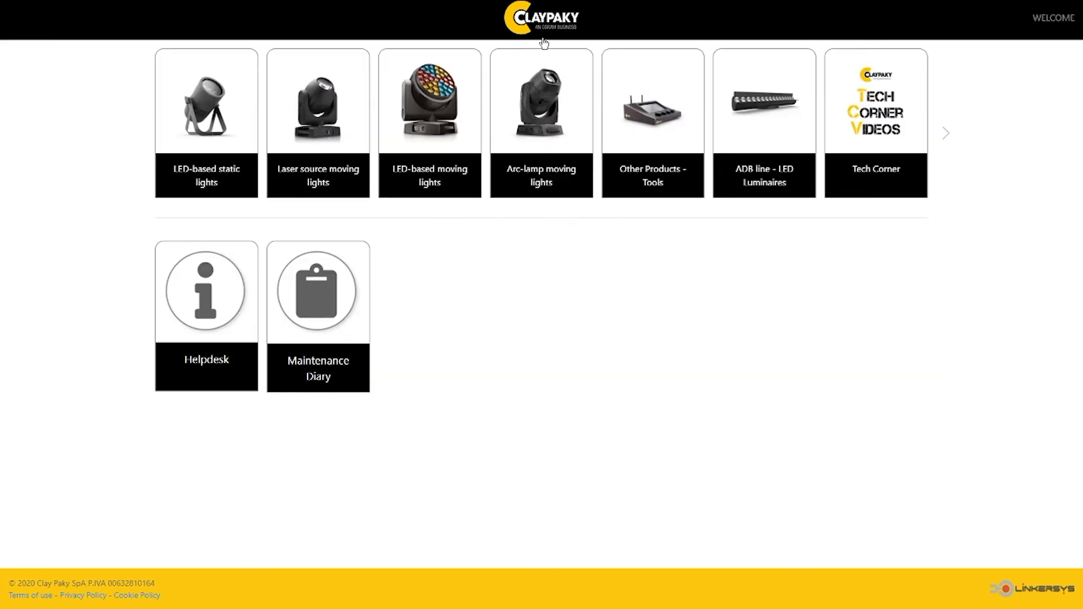
Open the Discontinued category and the Golden Scan 4 product page.
click(948, 132)
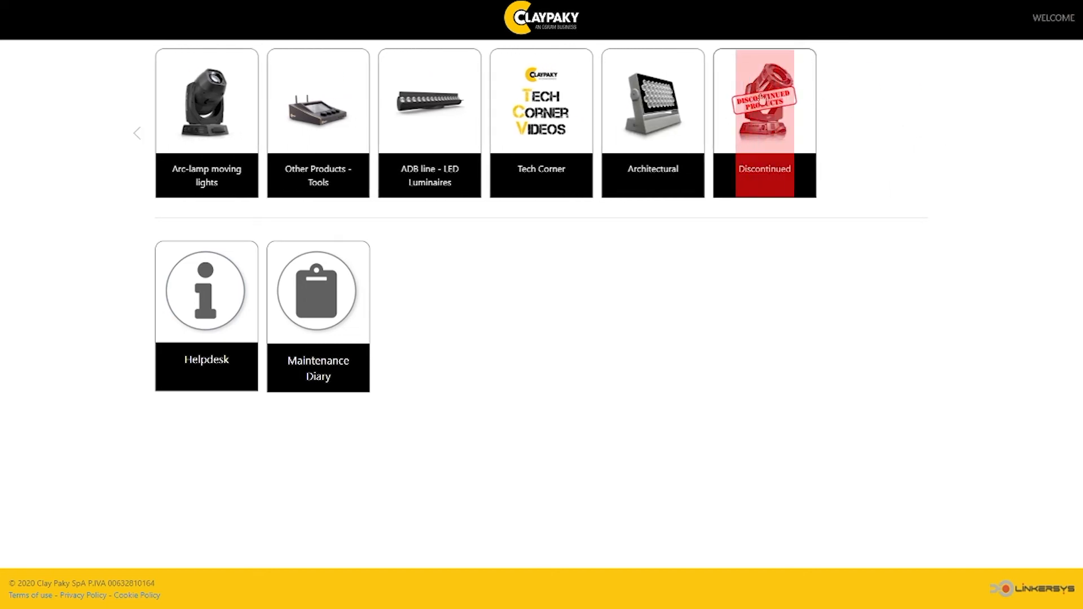
click(767, 101)
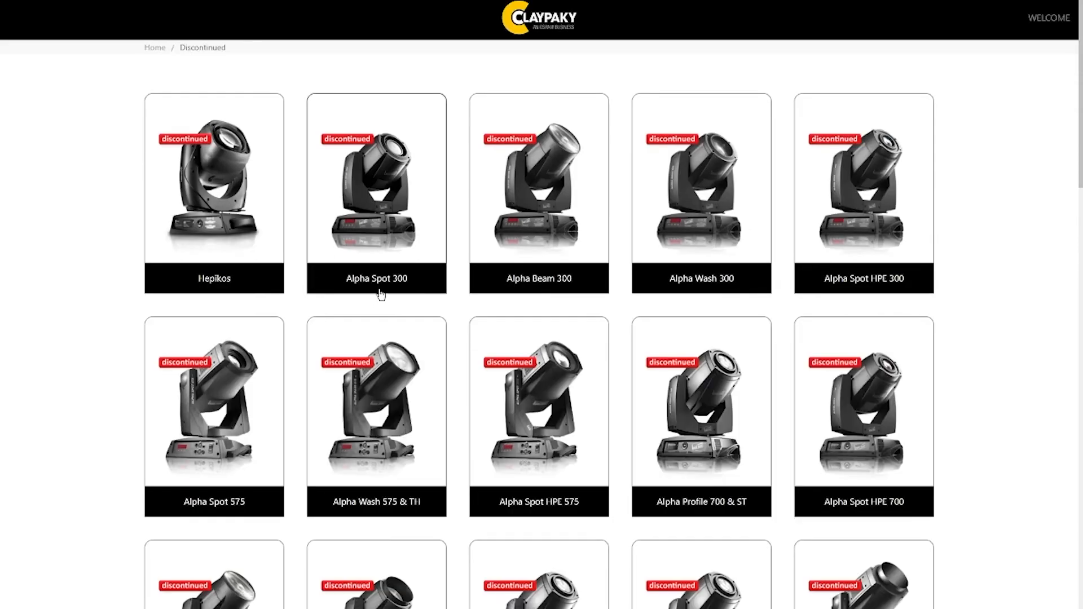
scroll(380, 309, down, 1)
scroll(380, 308, down, 2)
scroll(380, 309, down, 2)
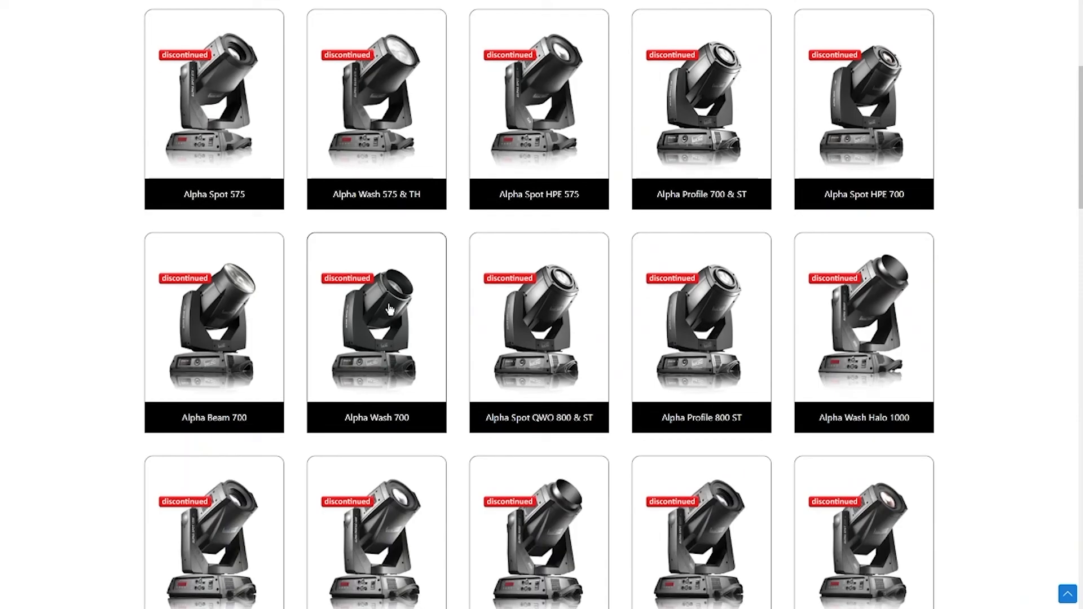
scroll(385, 308, down, 1)
scroll(389, 308, down, 2)
scroll(389, 309, down, 4)
scroll(391, 307, down, 2)
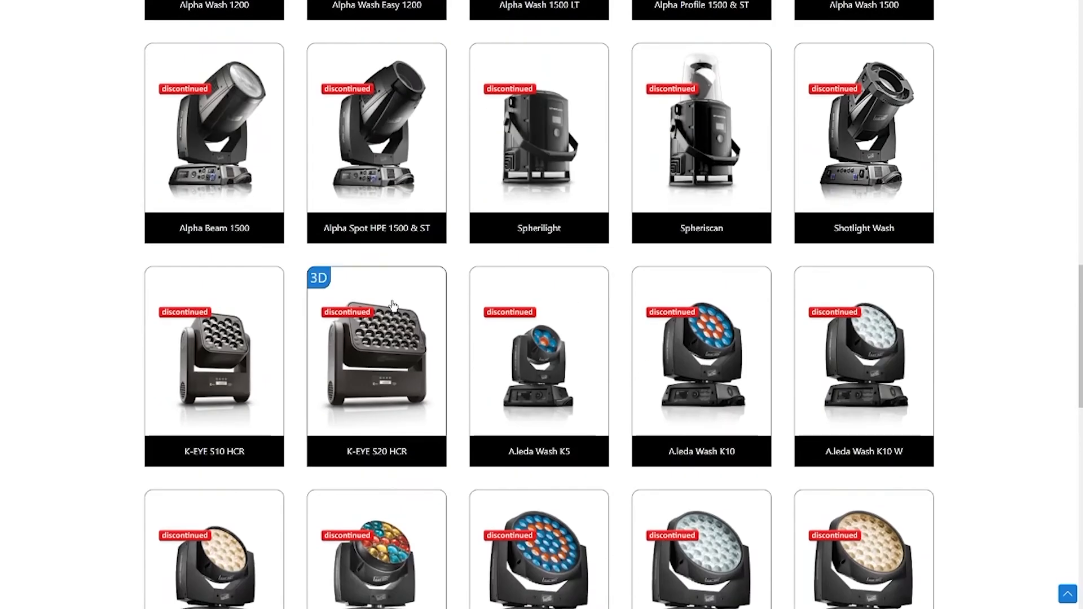
scroll(392, 306, down, 2)
scroll(392, 307, down, 3)
scroll(393, 306, down, 1)
scroll(392, 306, down, 2)
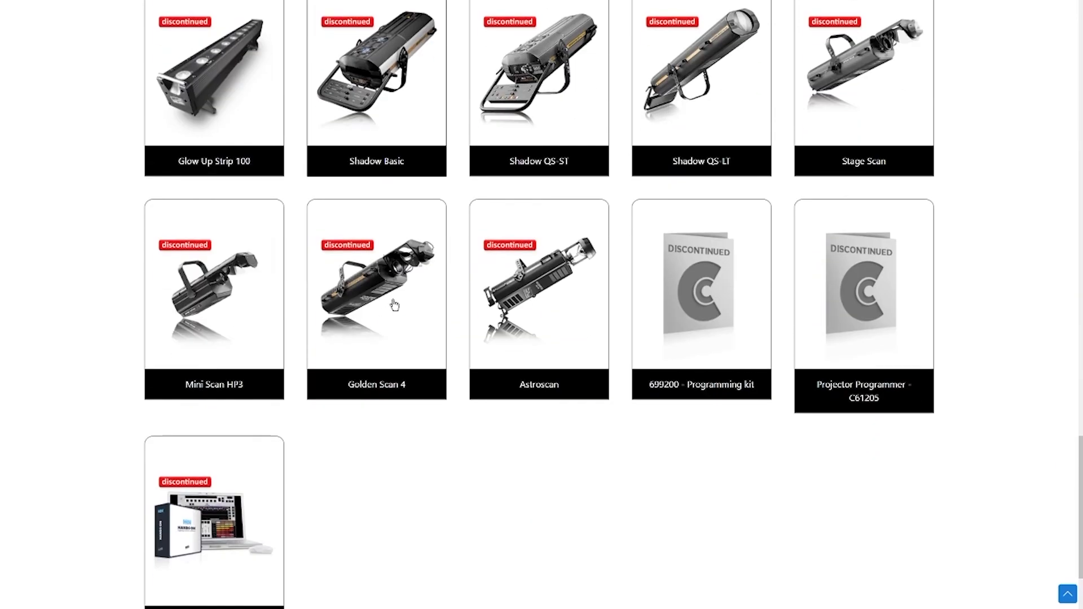
click(401, 280)
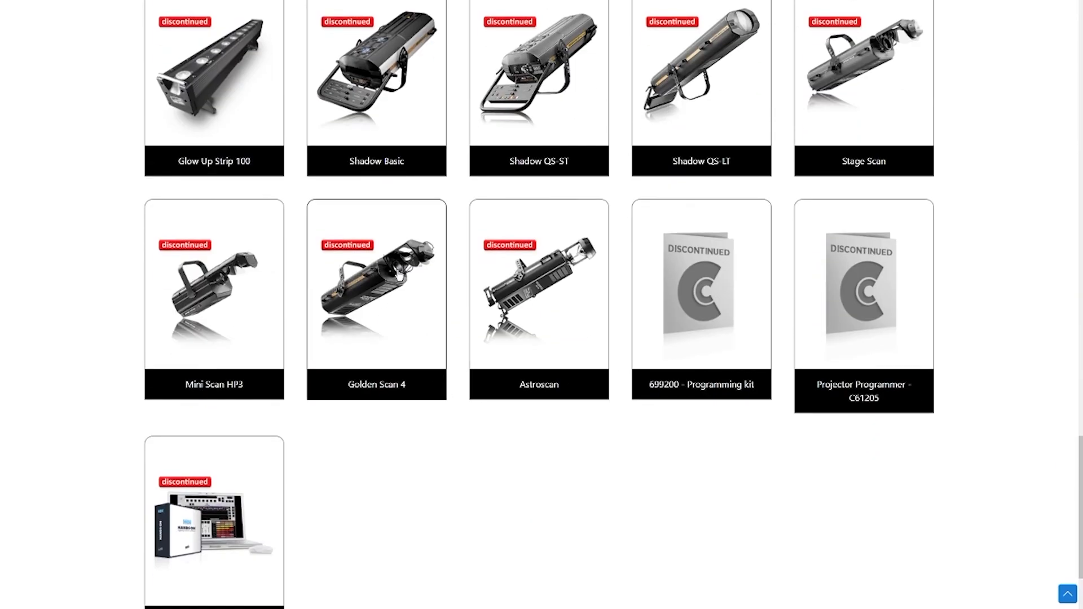